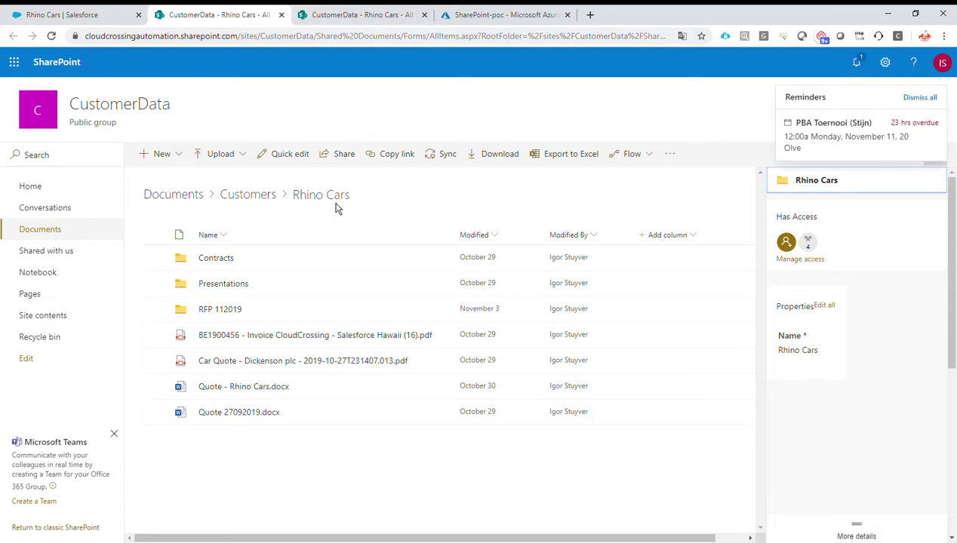
Step: Return from the SharePoint Rhino Cars folder to the Rhino Cars opportunity record in Salesforce
click(65, 17)
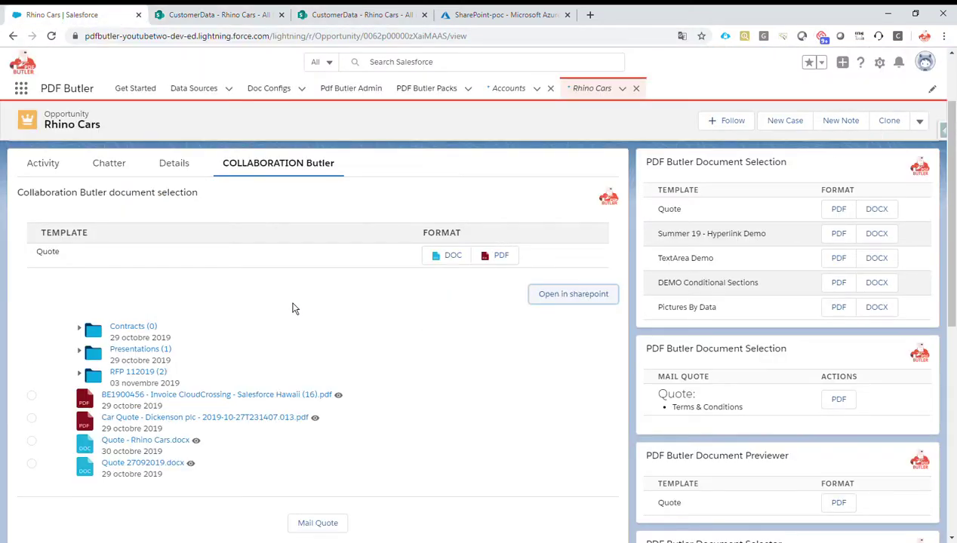
Step: Edit the Opportunity page and select Collaboration Butler to check its sharepoint.com/sites/CustomerData Site URL
click(876, 66)
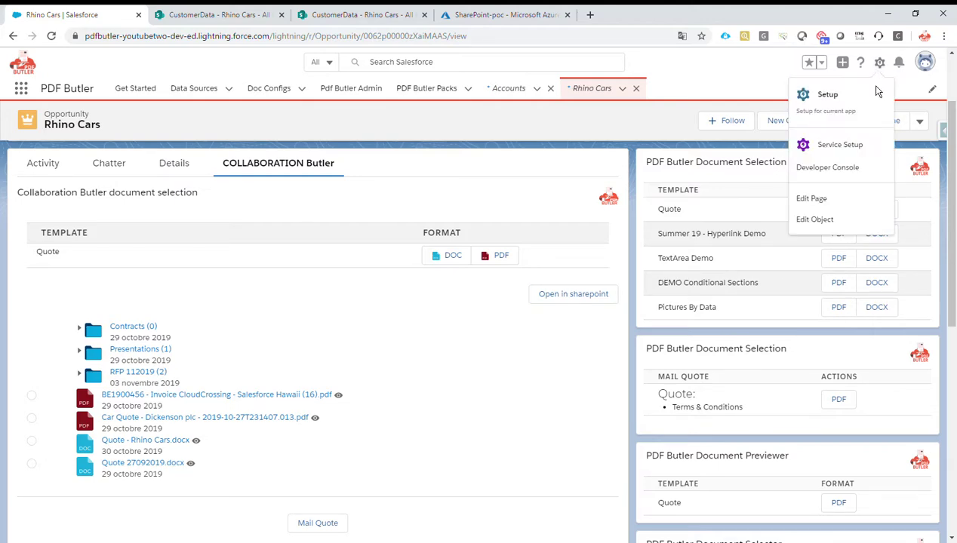
click(834, 201)
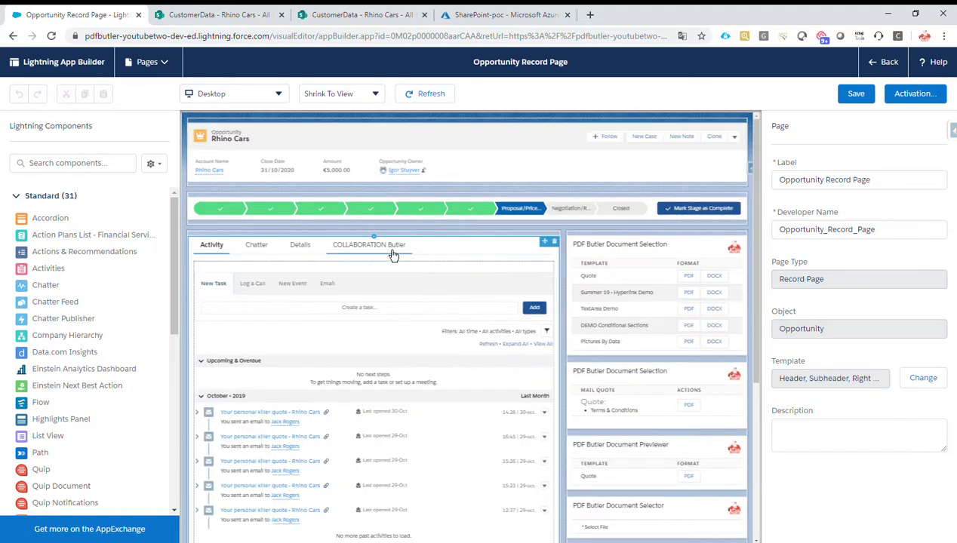
click(389, 249)
click(349, 296)
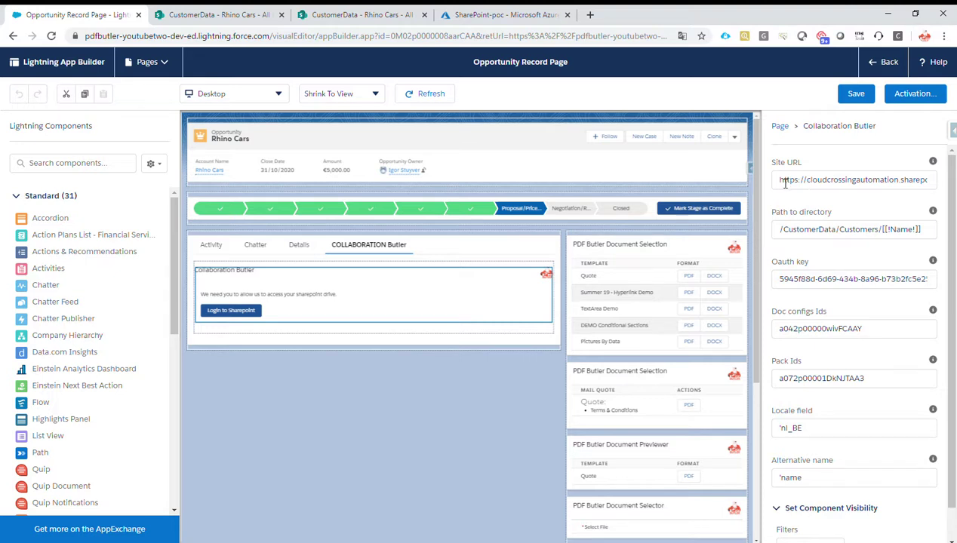
drag(780, 183, 933, 183)
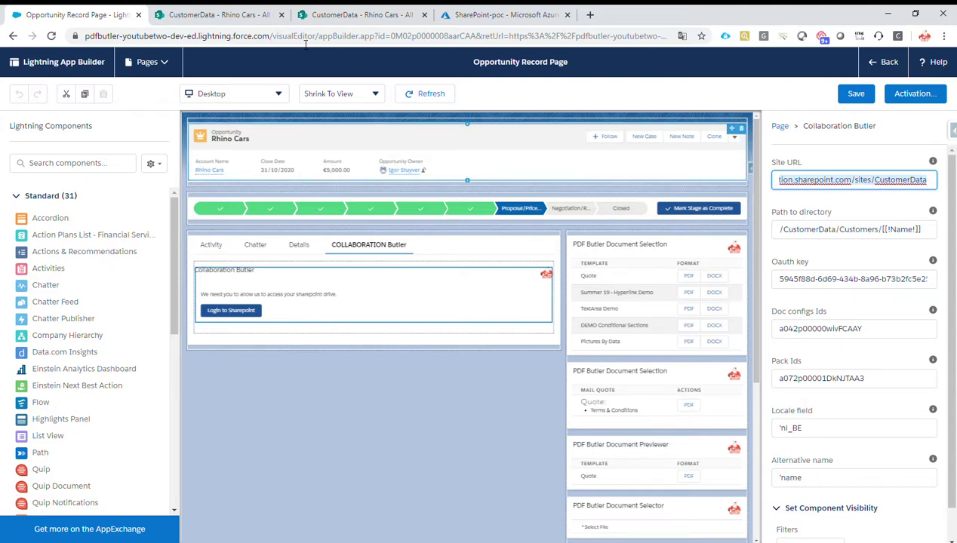
click(210, 16)
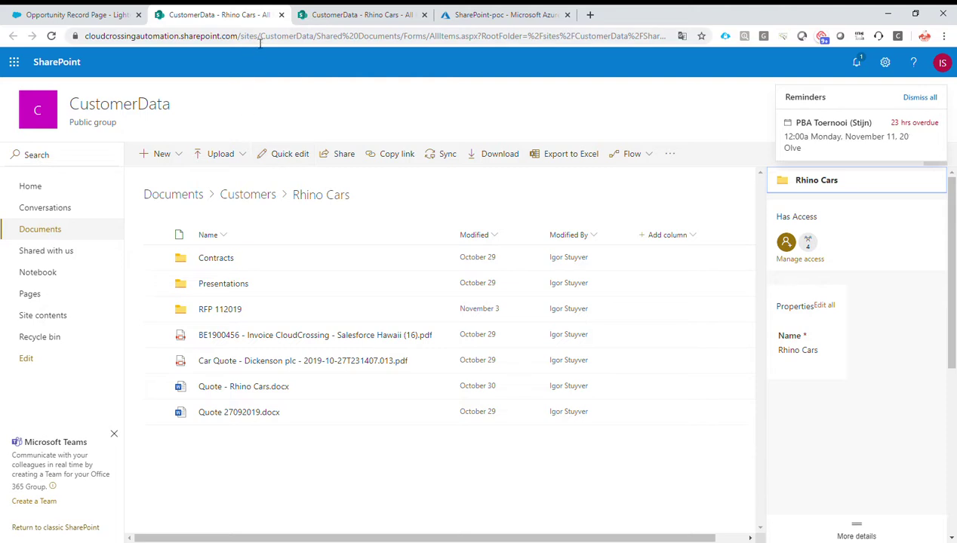
click(310, 40)
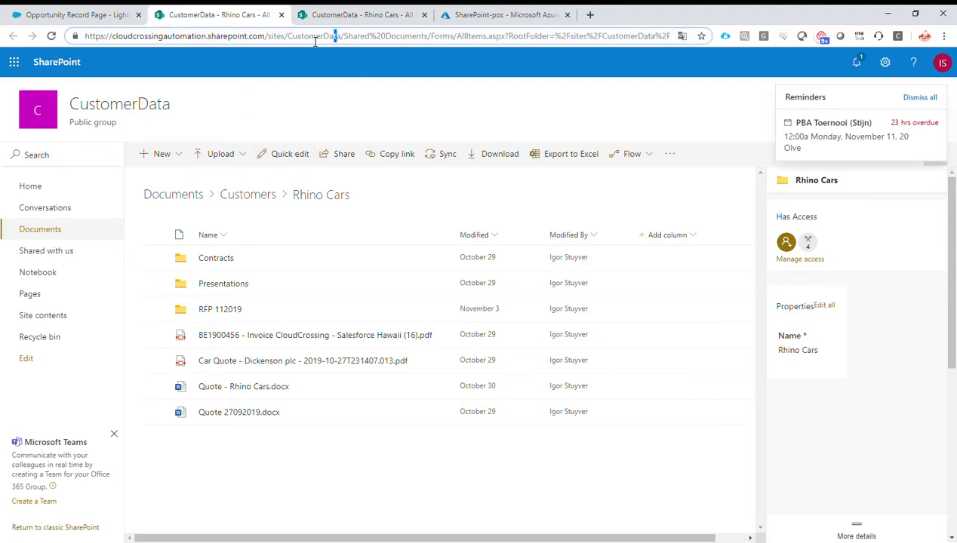
drag(335, 40, 80, 38)
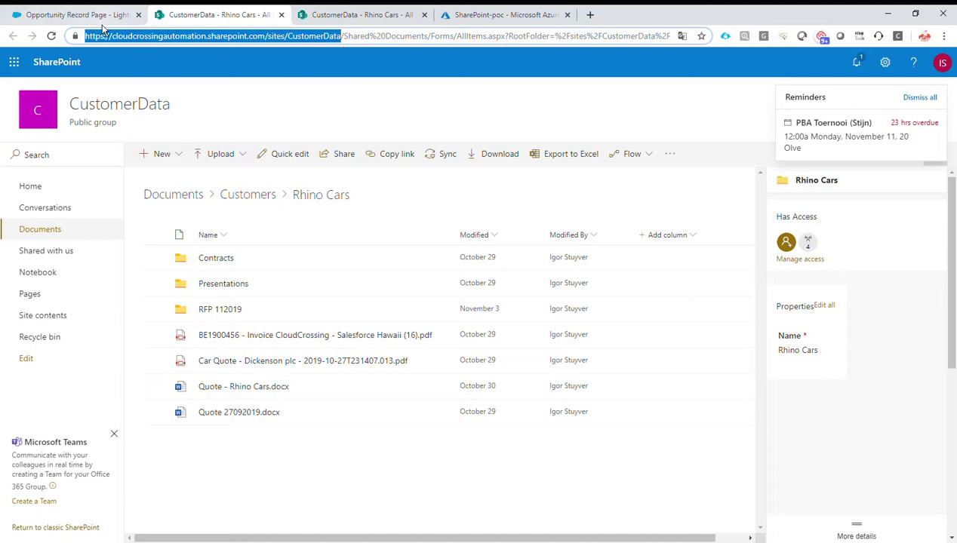
click(78, 16)
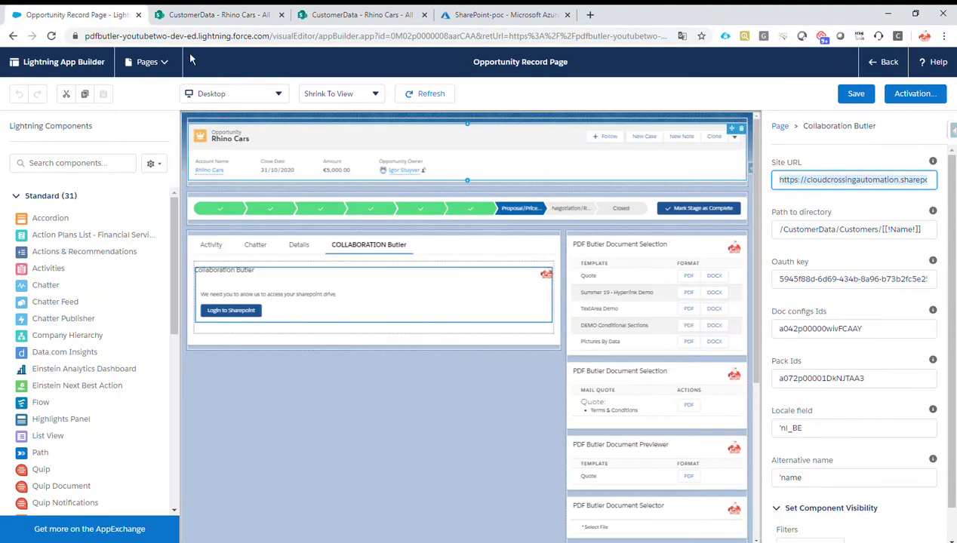
click(781, 233)
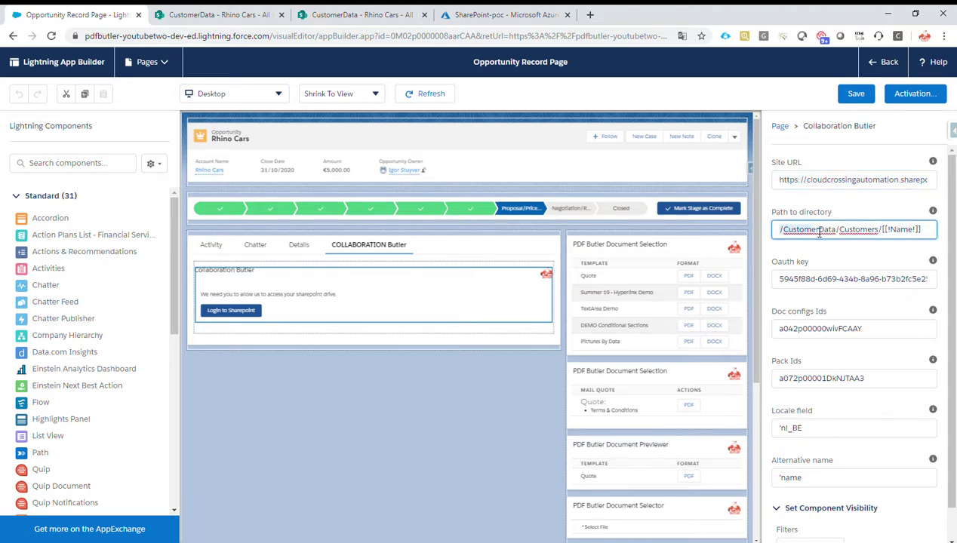
double_click(818, 234)
double_click(855, 231)
click(887, 234)
drag(887, 234, 927, 237)
double_click(902, 234)
mouse_move(915, 233)
mouse_down()
mouse_move(887, 236)
mouse_move(912, 235)
mouse_up()
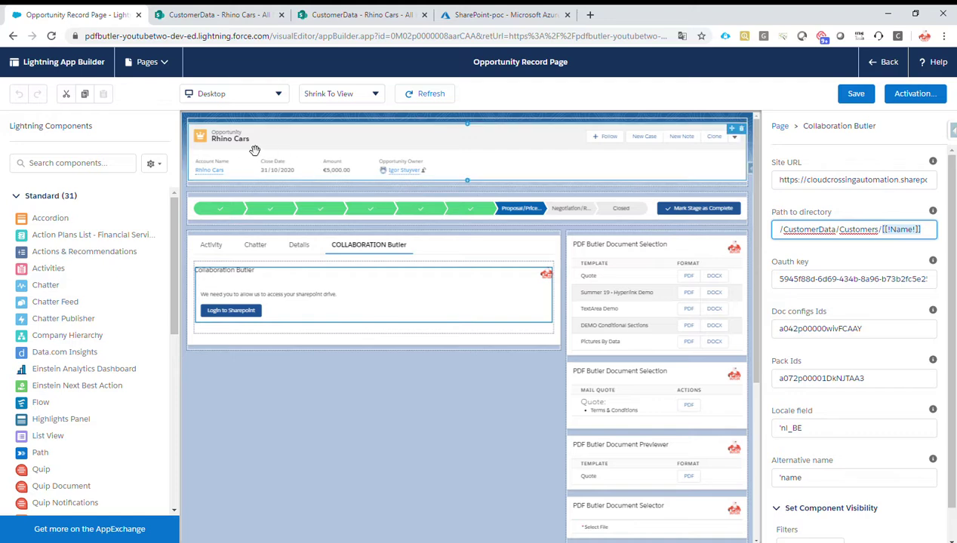
click(223, 27)
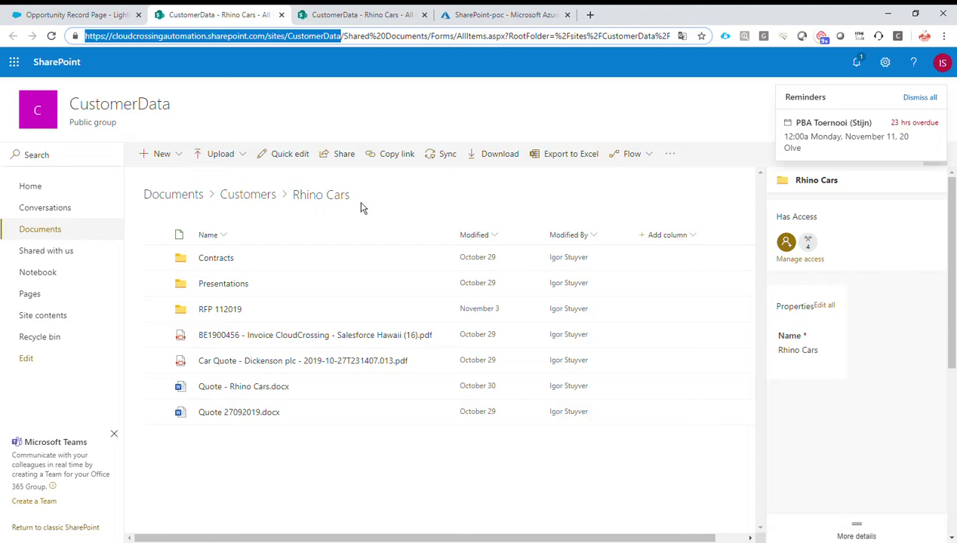
click(72, 15)
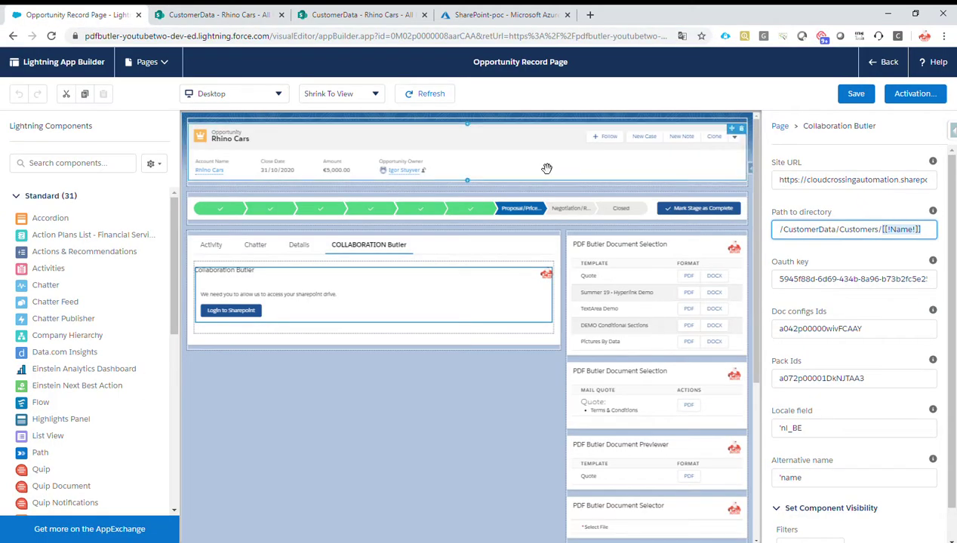
click(795, 281)
drag(796, 281, 911, 282)
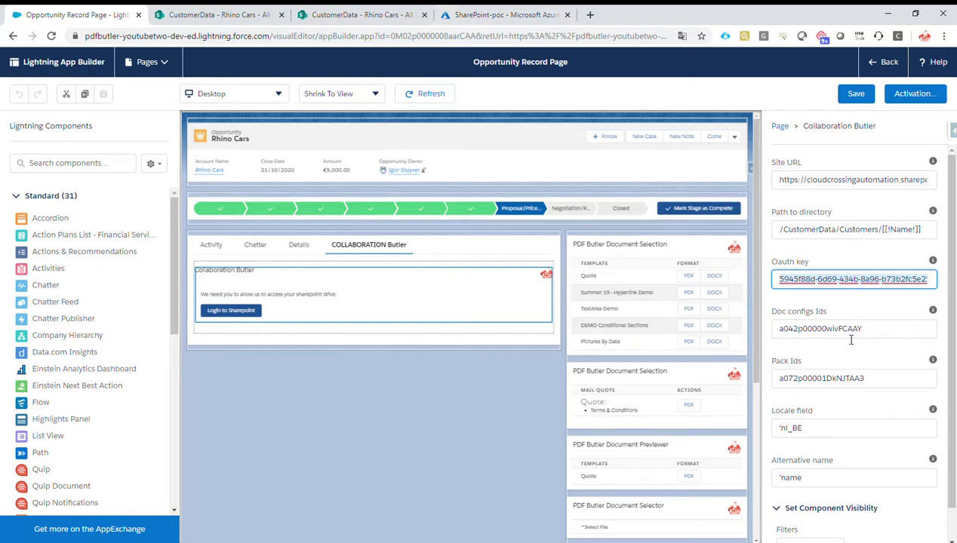
click(807, 337)
double_click(807, 336)
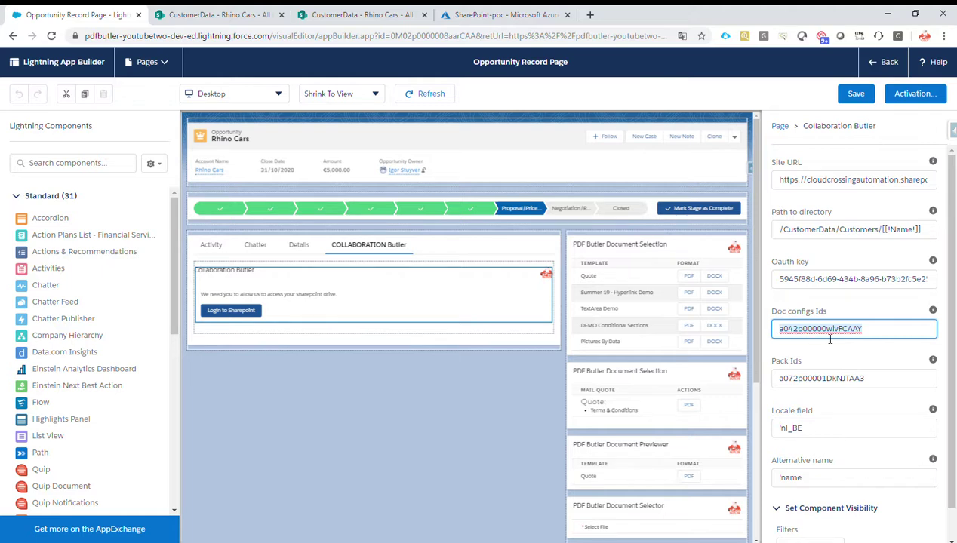
click(891, 336)
click(890, 381)
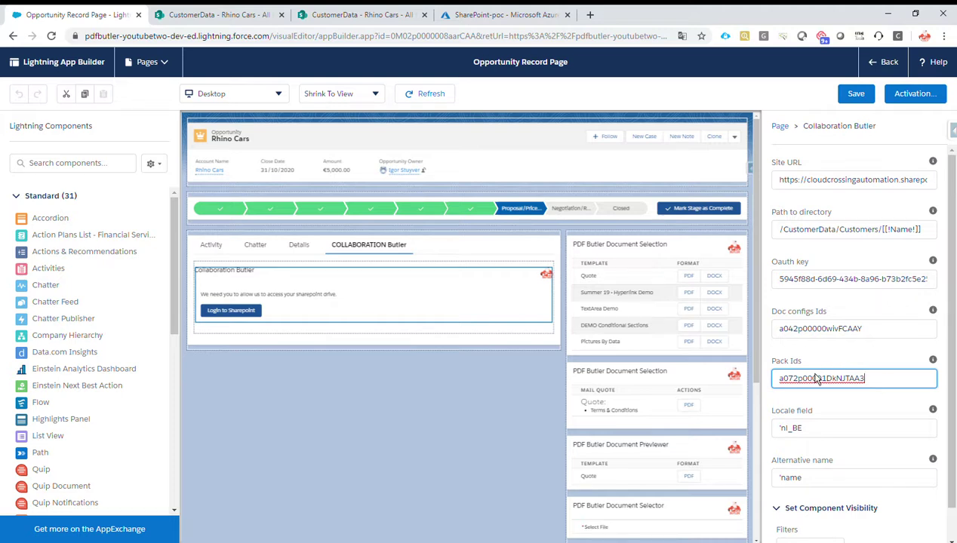
scroll(887, 382, down, 1)
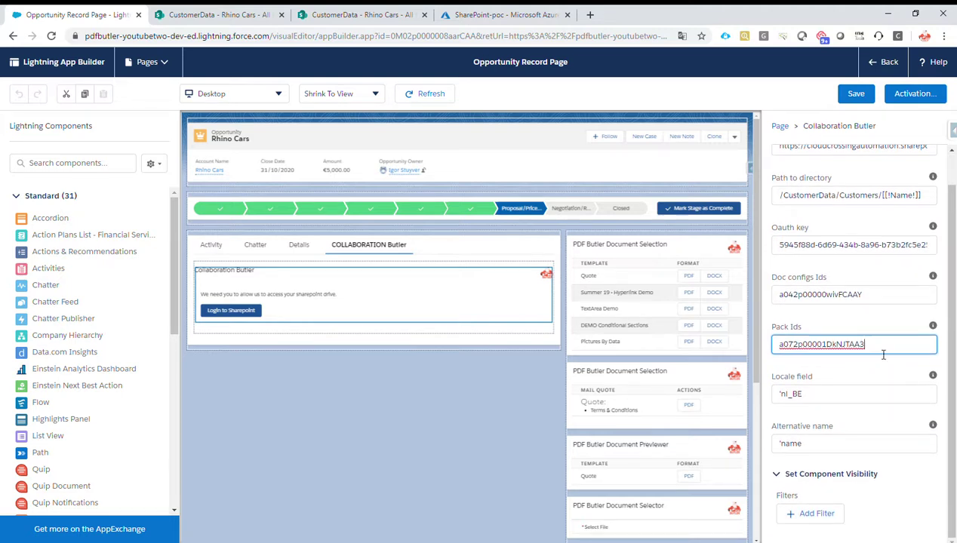
click(834, 398)
click(830, 444)
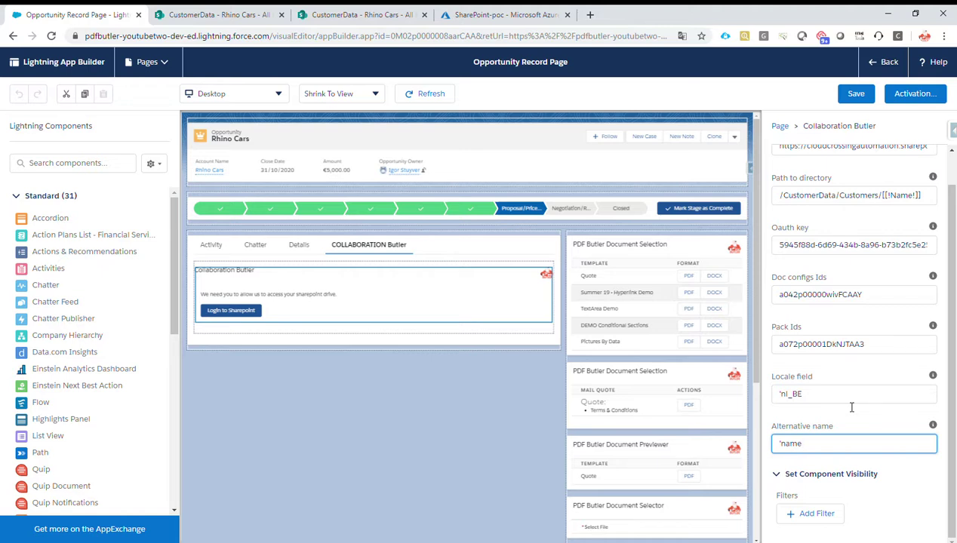
click(811, 394)
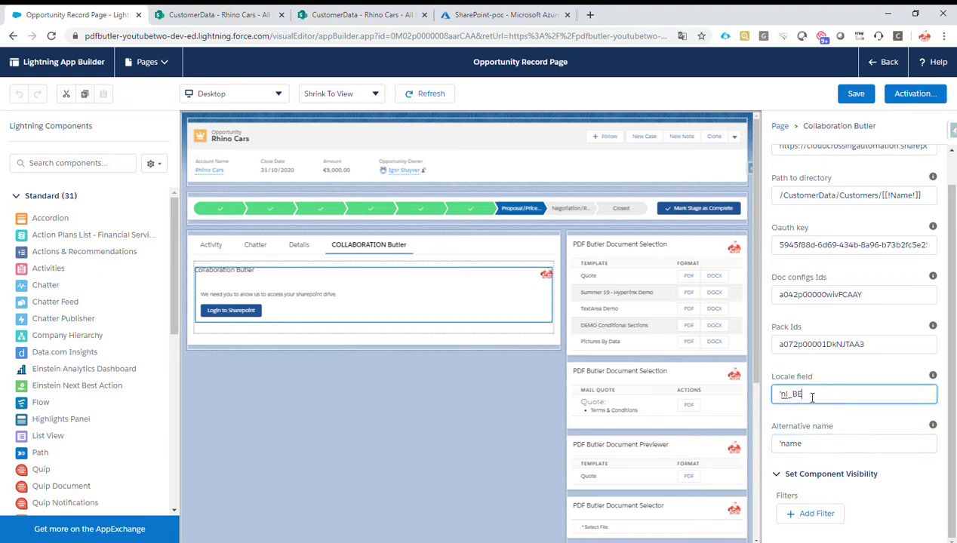
drag(790, 394, 777, 394)
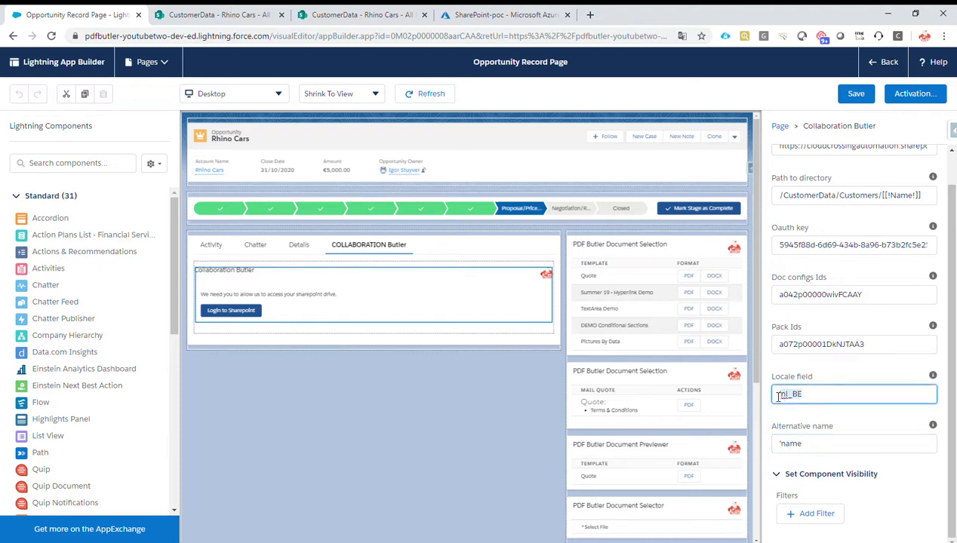
click(815, 442)
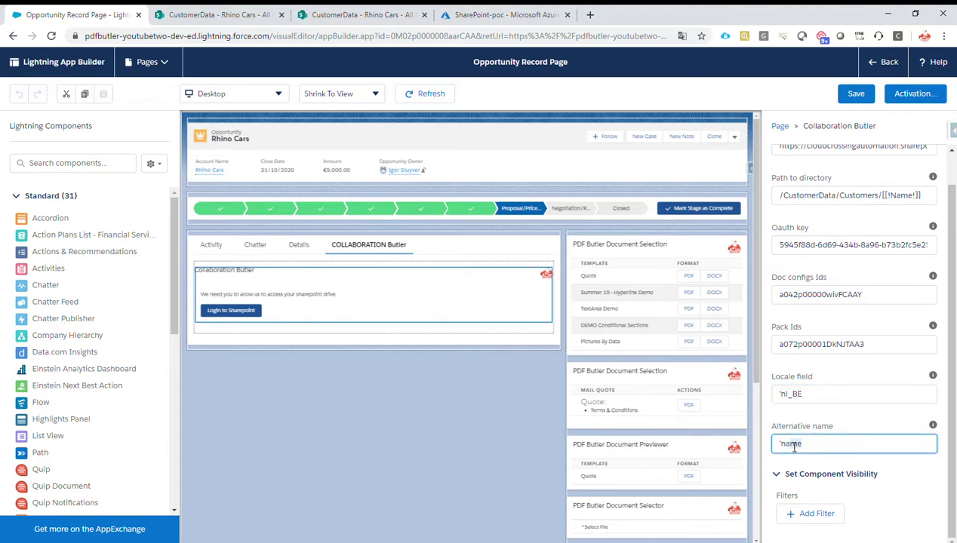
click(784, 396)
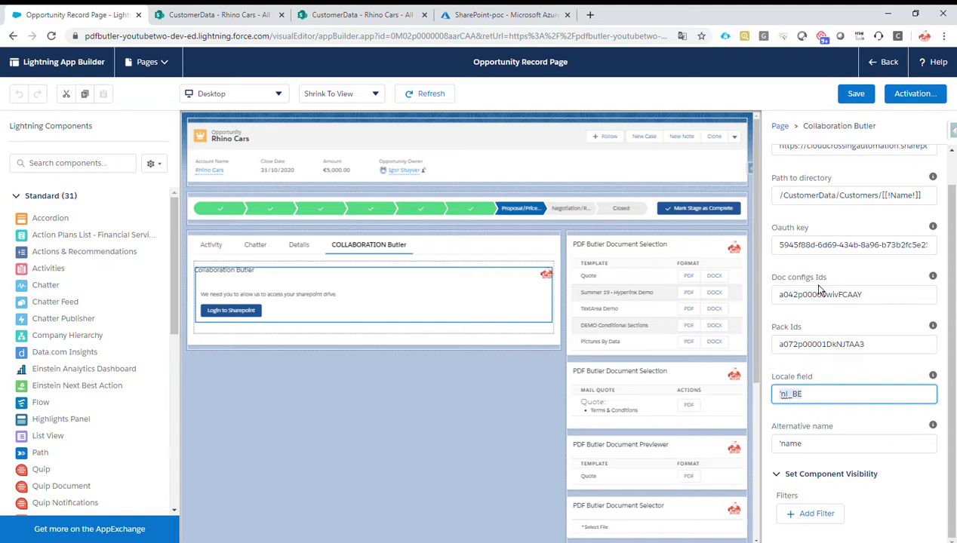
Step: Save the Opportunity record page changes and go back to the Rhino Cars opportunity
scroll(817, 287, up, 1)
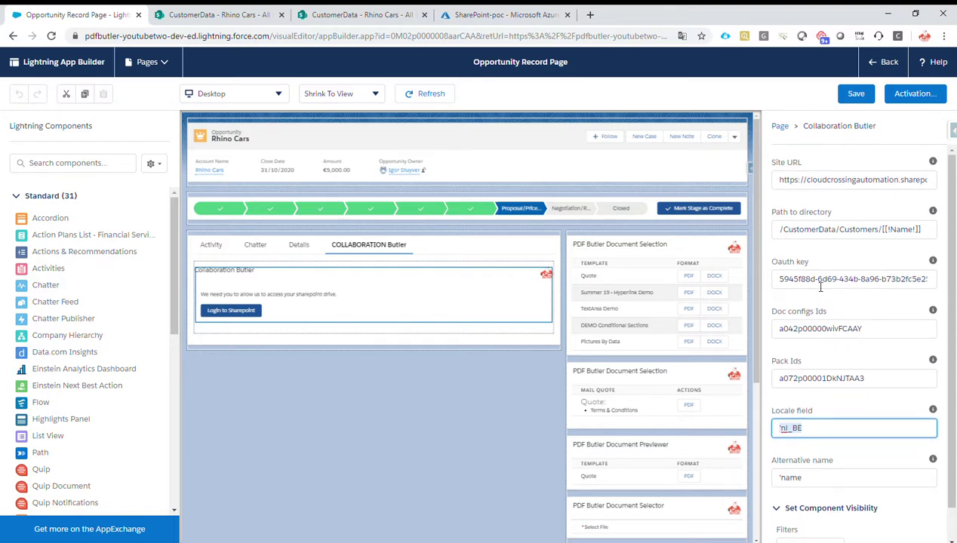
click(864, 101)
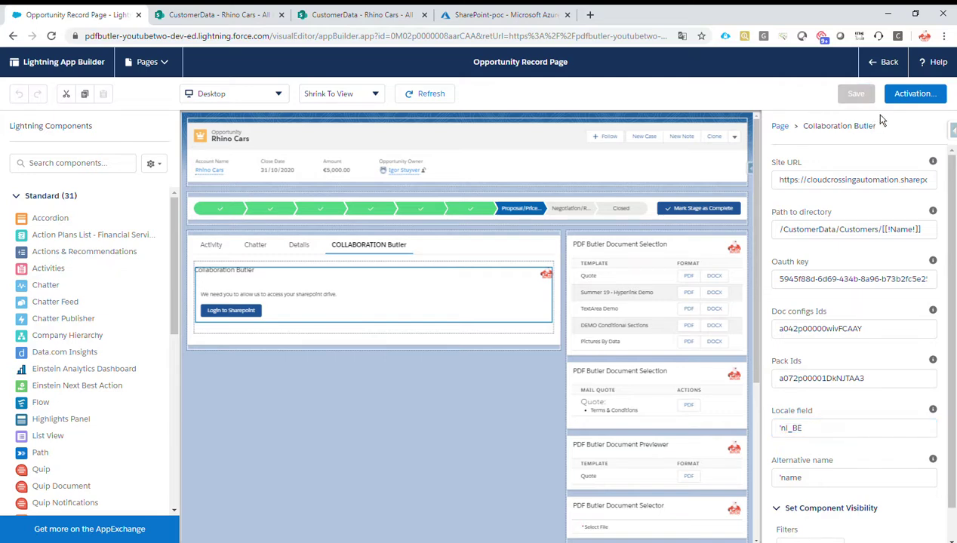
click(881, 65)
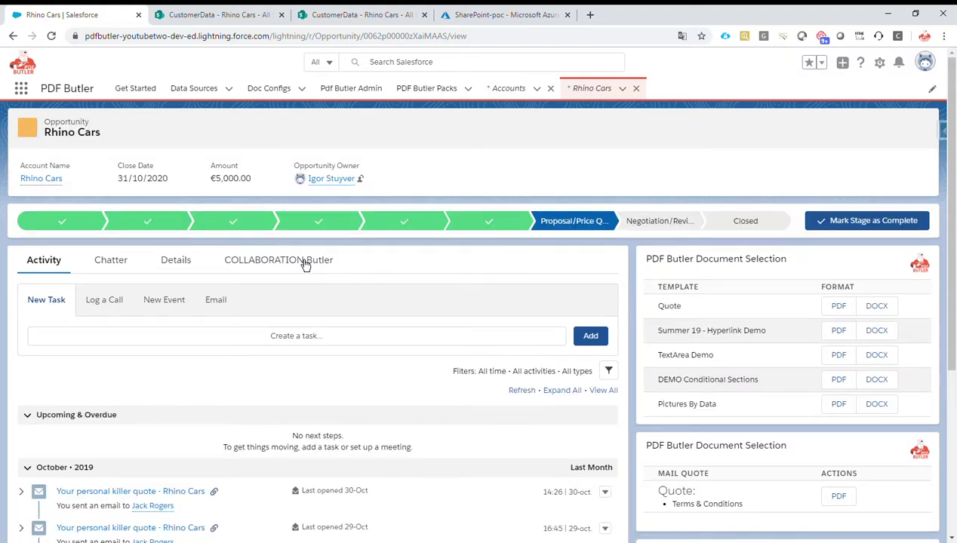
Step: Browse the COLLABORATION Butler document list and compare it with the SharePoint Rhino Cars folder
click(292, 264)
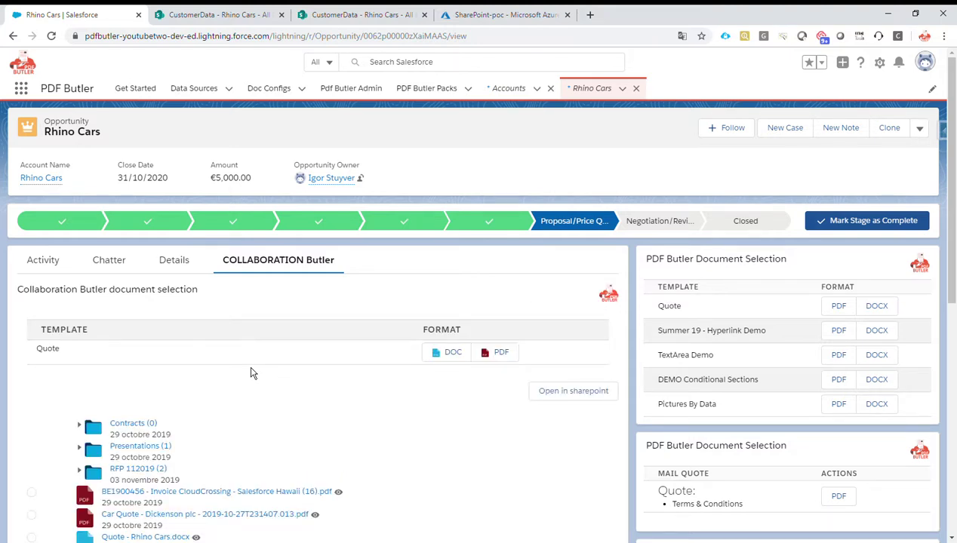
scroll(265, 414, down, 1)
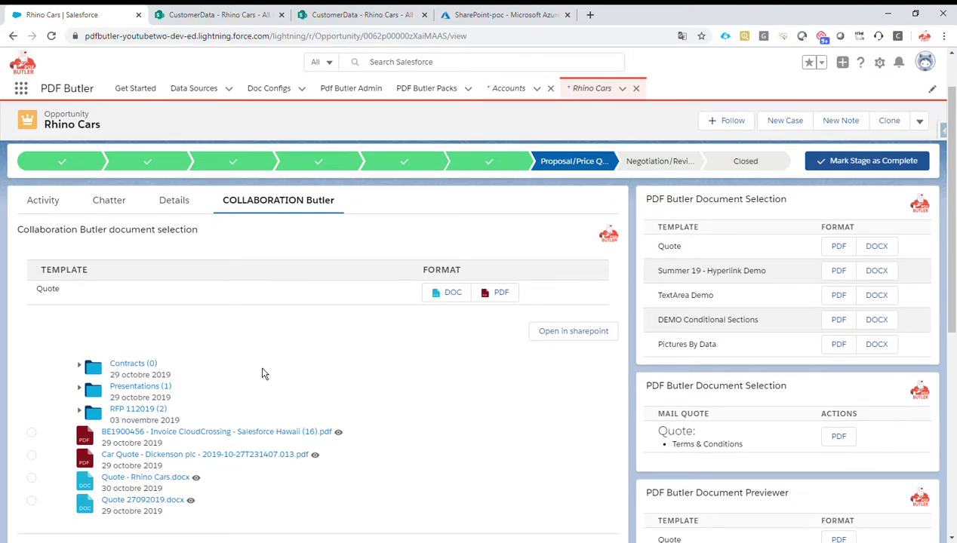
scroll(263, 374, down, 1)
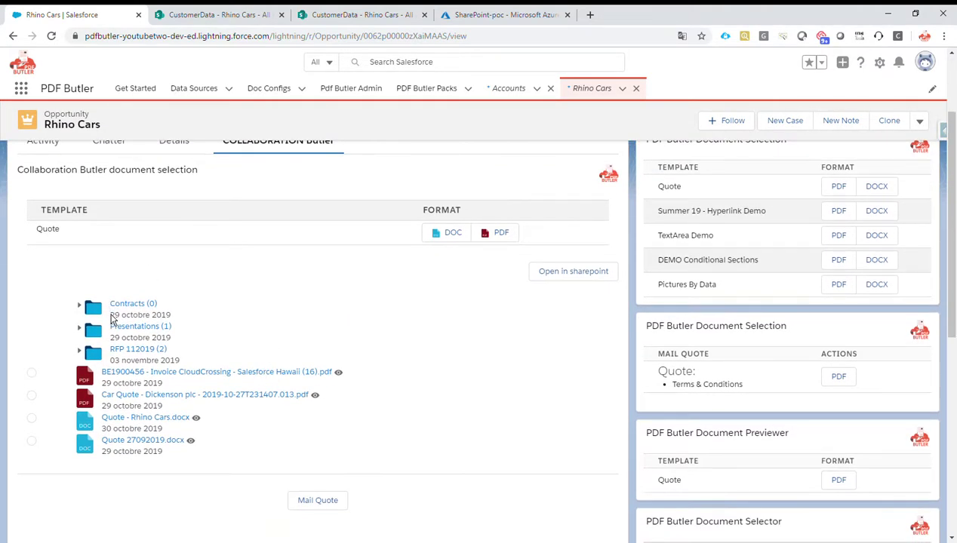
click(221, 18)
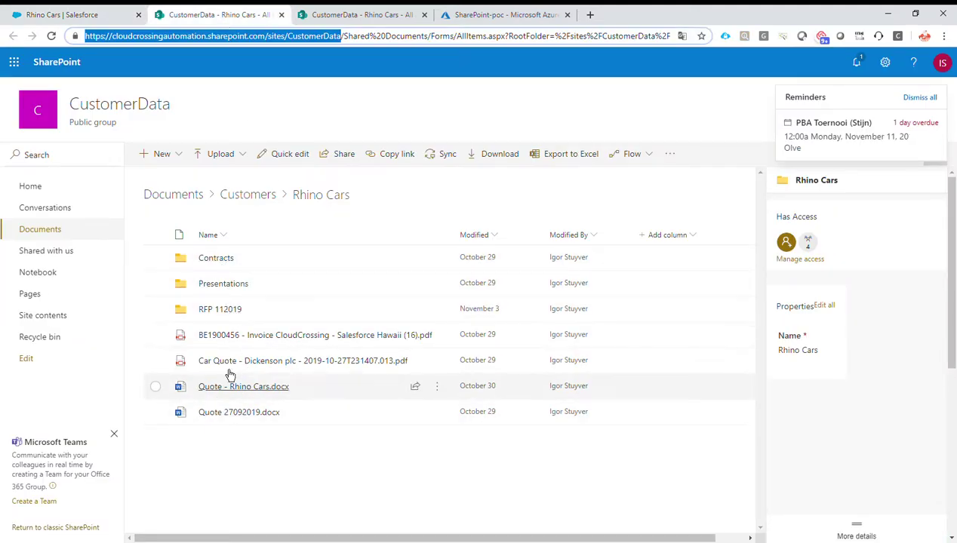
click(95, 16)
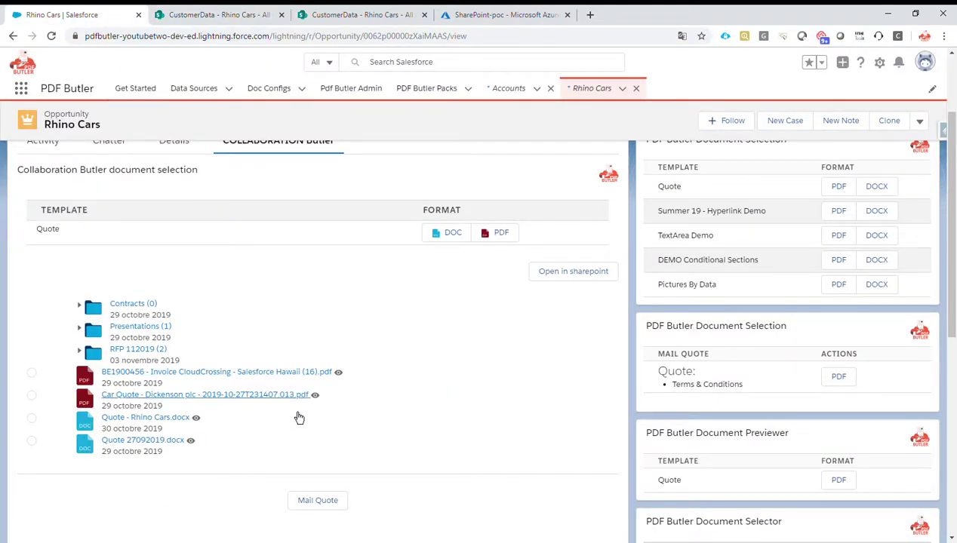